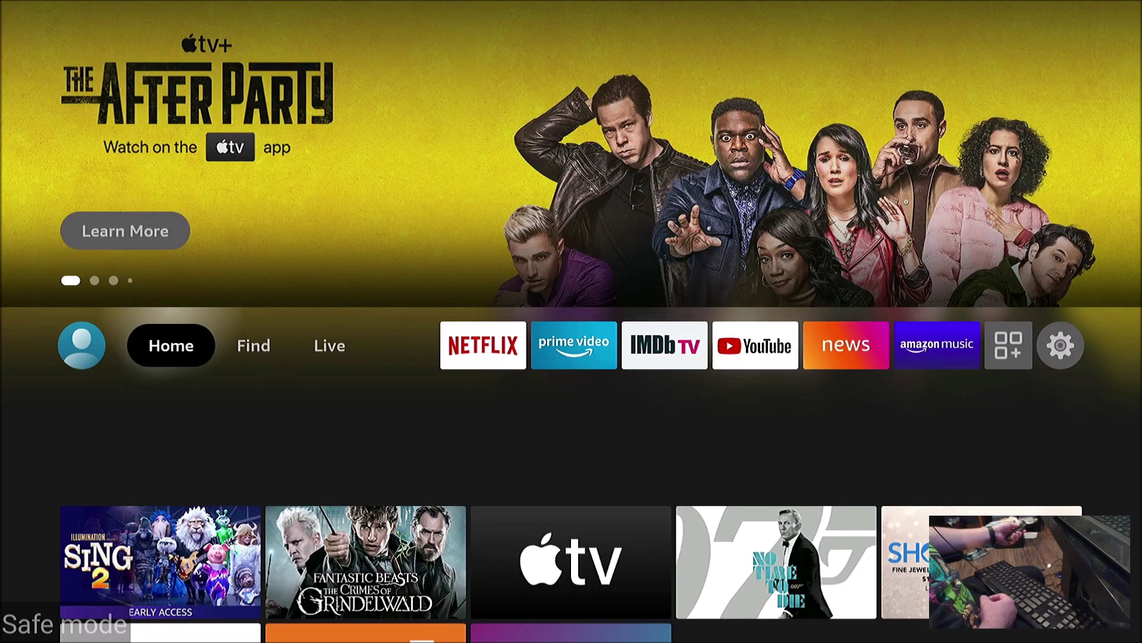
- Open the Applications category in the Fire TV settings
key(Left)
key(Left)
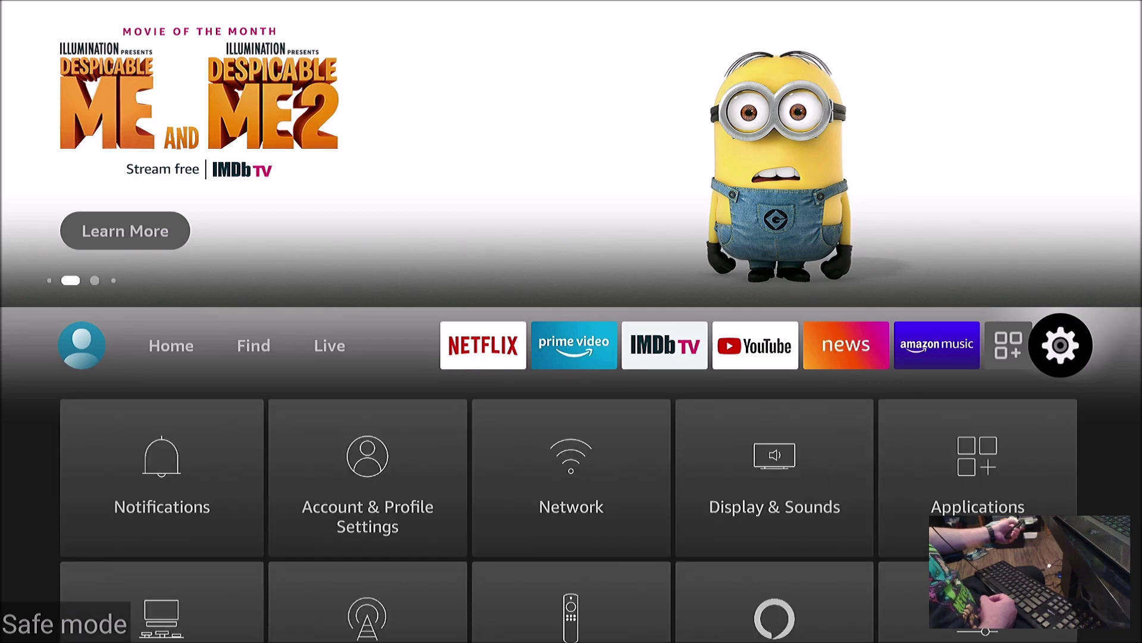
key(Down)
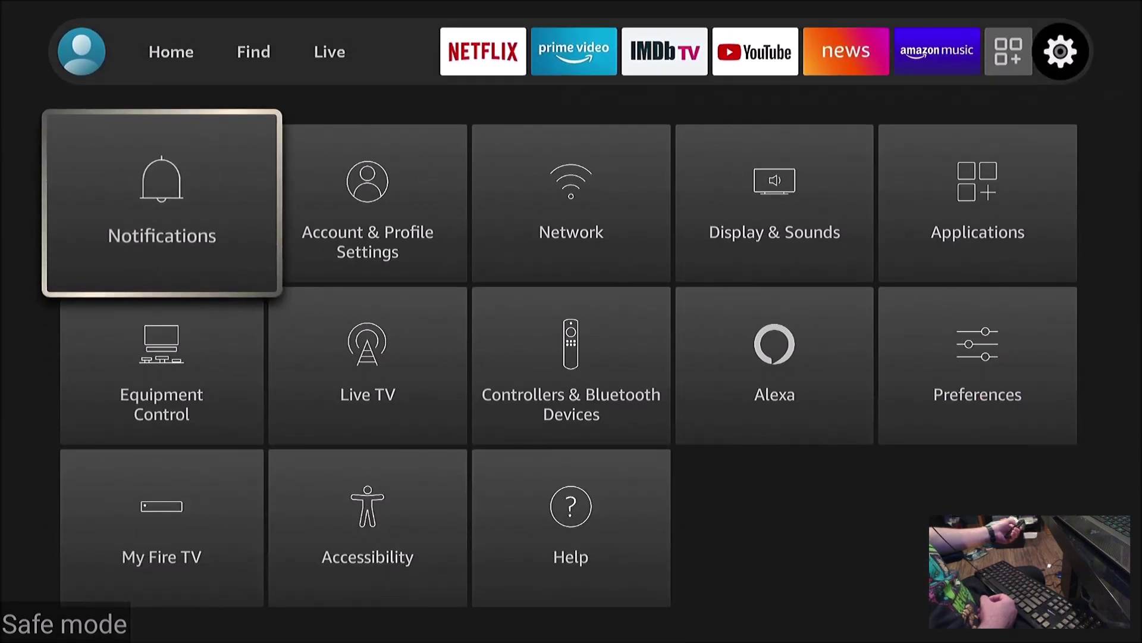
key(Right)
key(Right)
key(Right)
key(Right)
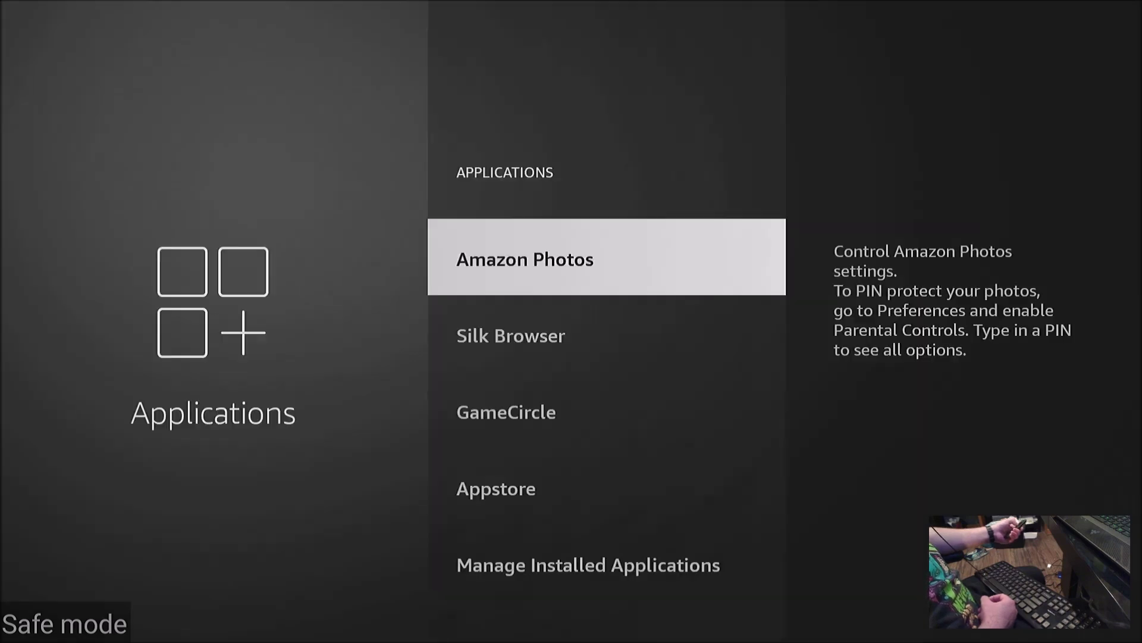
- Look through the list of installed applications under Manage Installed Applications, and return to the Applications settings
key(Down)
key(Down)
key(Down)
key(Down)
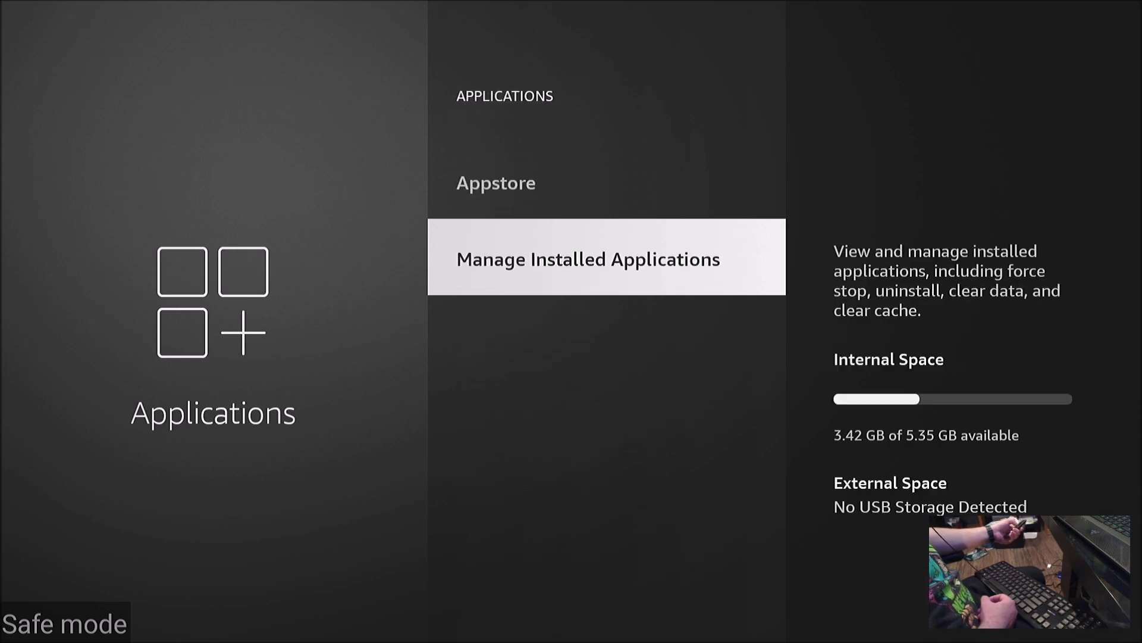
key(Return)
key(Down)
key(Down)
key(Down)
key(Down)
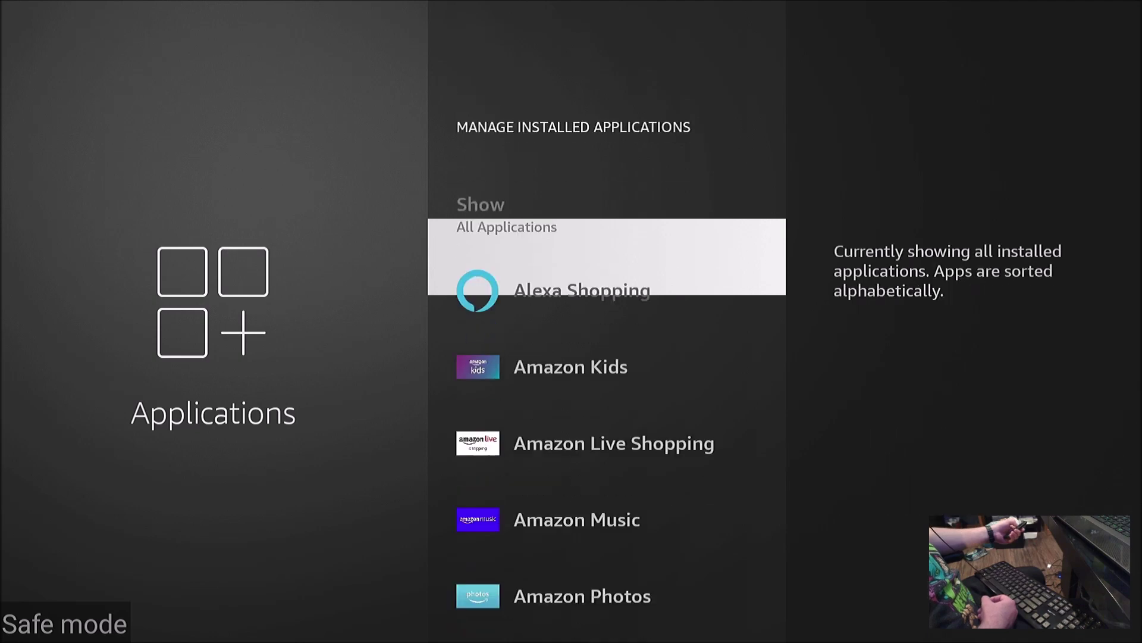
key(Down)
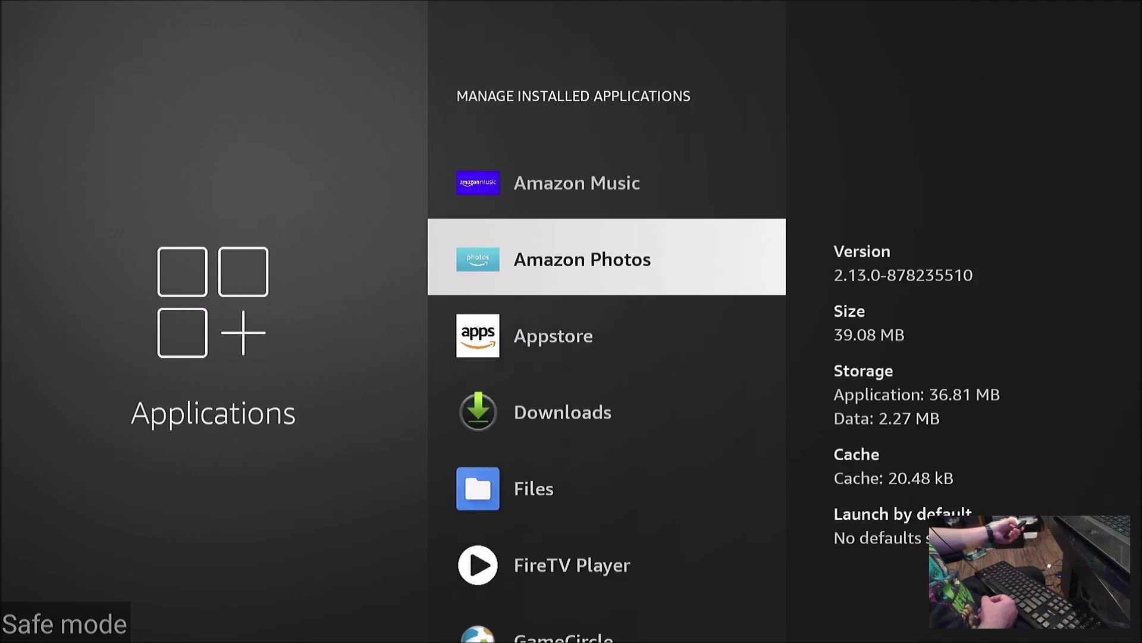
key(Escape)
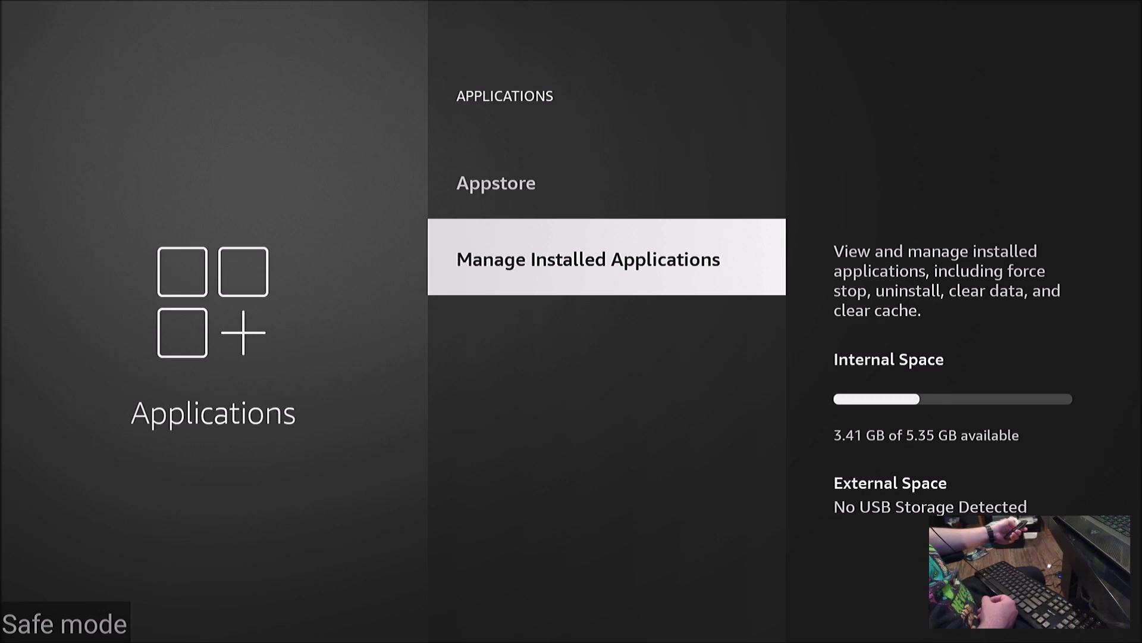
- Leave the Applications settings and open the My Fire TV settings
key(Escape)
key(Down)
key(Left)
key(Left)
key(Left)
key(Left)
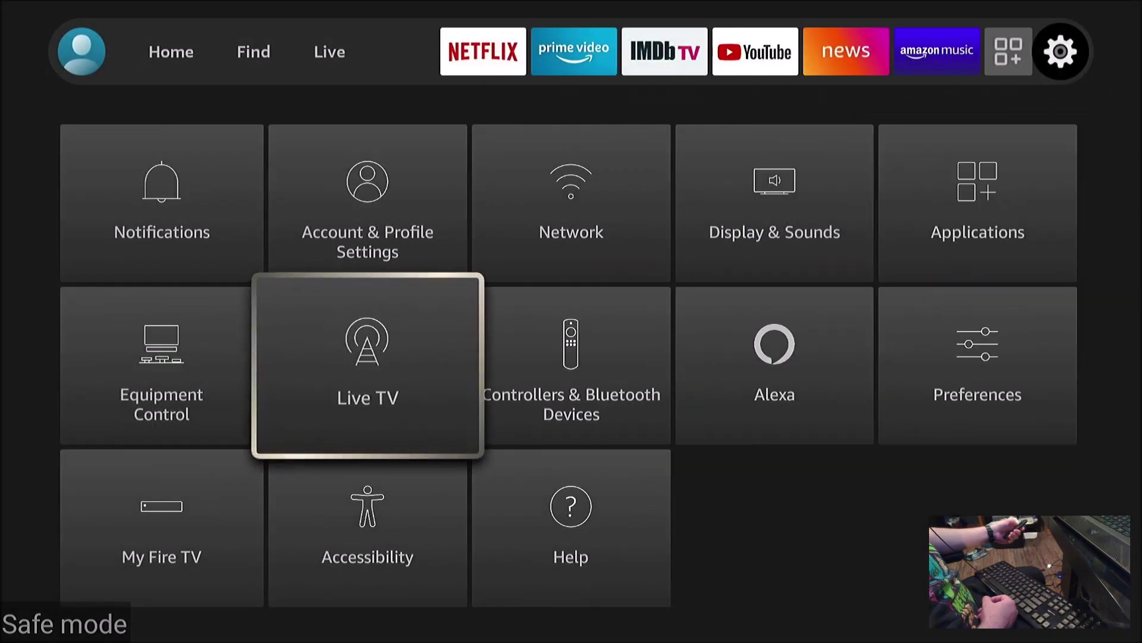
key(Down)
key(Return)
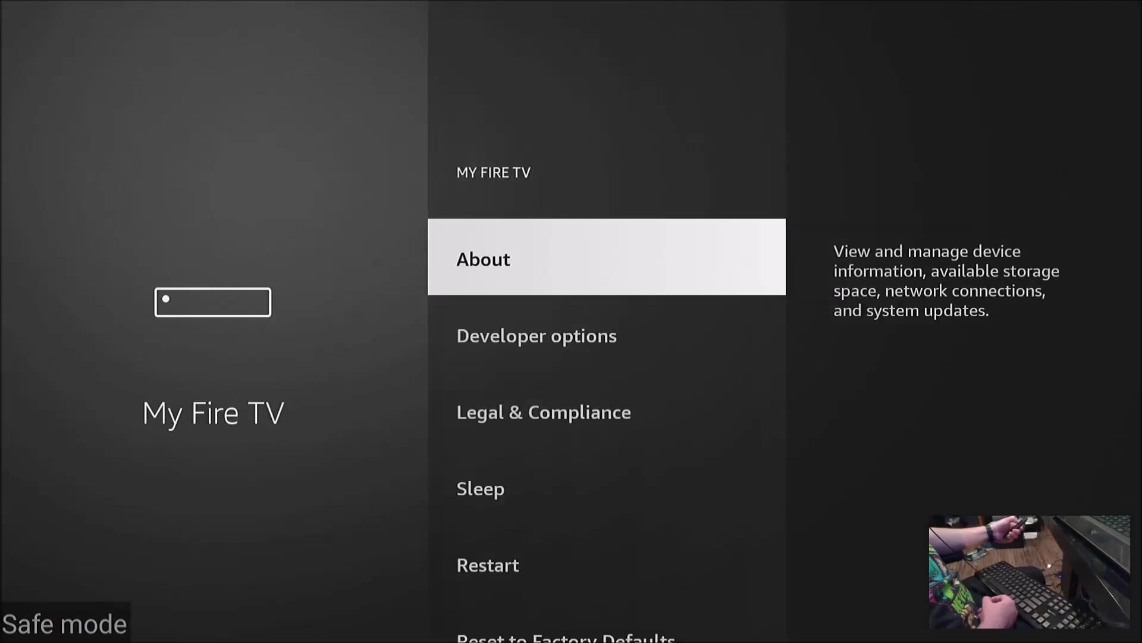
- Highlight the Reset to Factory Defaults option in the My Fire TV settings
key(Down)
key(Down)
key(Down)
key(Down)
key(Down)
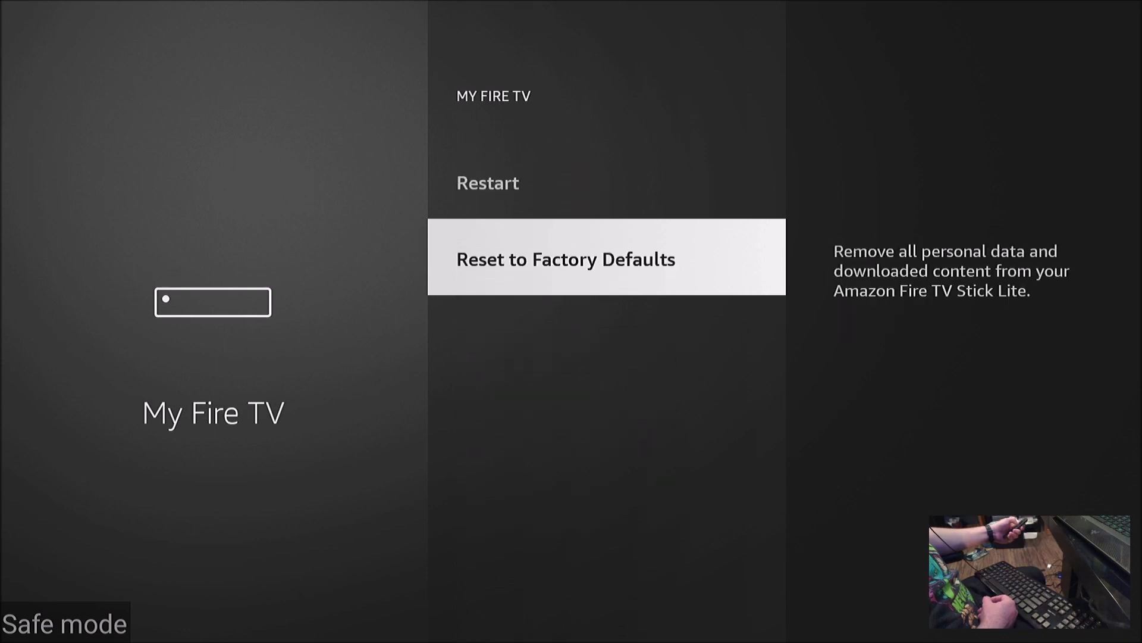